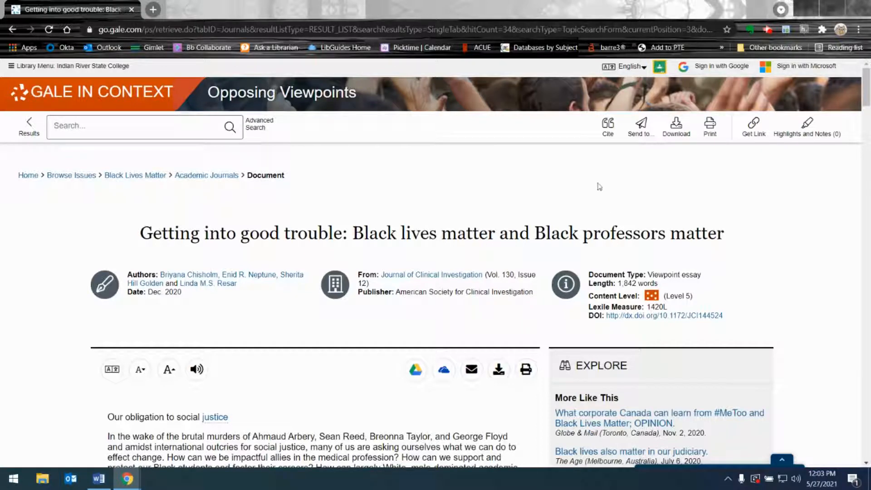
- Open the article's citation tools and copy its MLA 8th Edition citation without the access date
{"action": "left_click", "coordinate": [609, 132]}
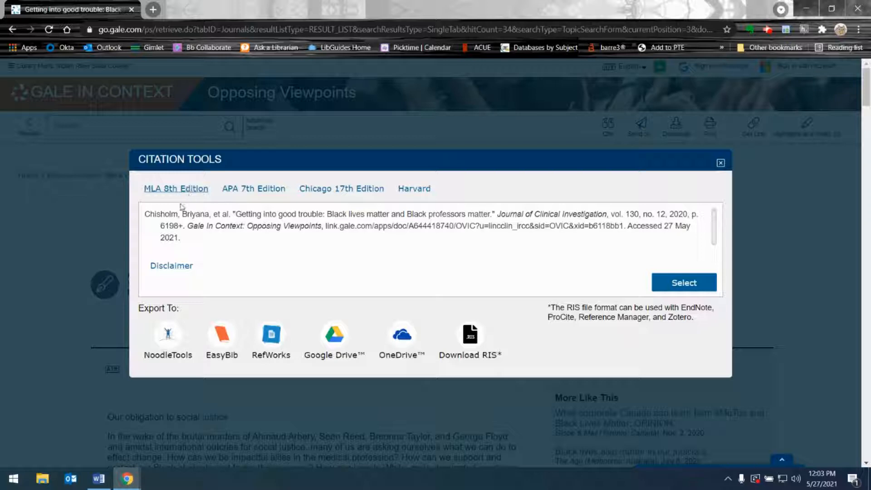
{"action": "left_click_drag", "start_coordinate": [145, 215], "coordinate": [626, 226]}
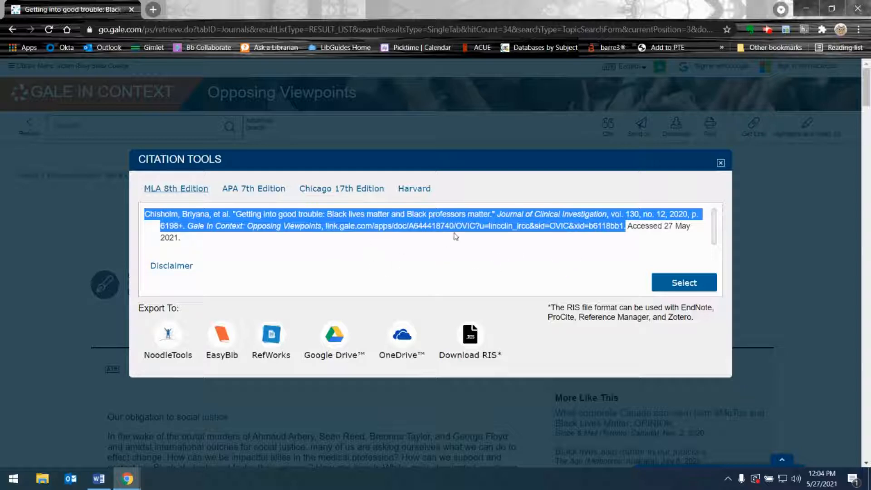
{"action": "right_click", "coordinate": [366, 219]}
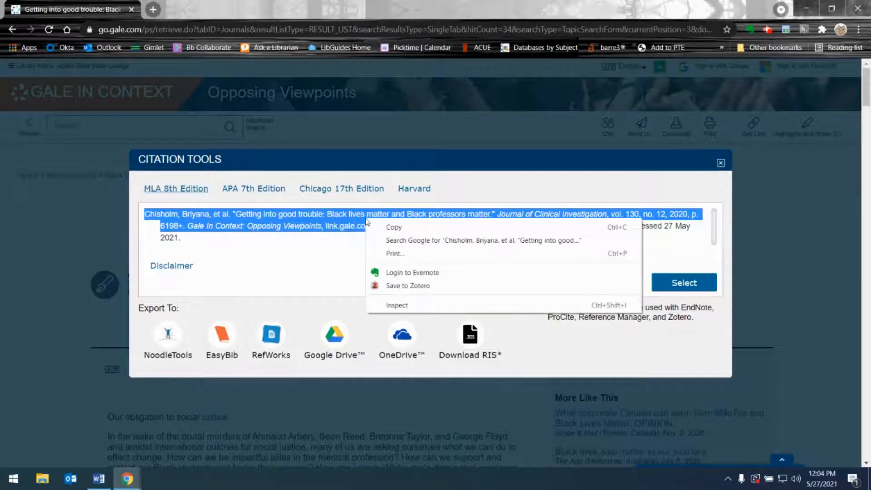
{"action": "left_click", "coordinate": [394, 227]}
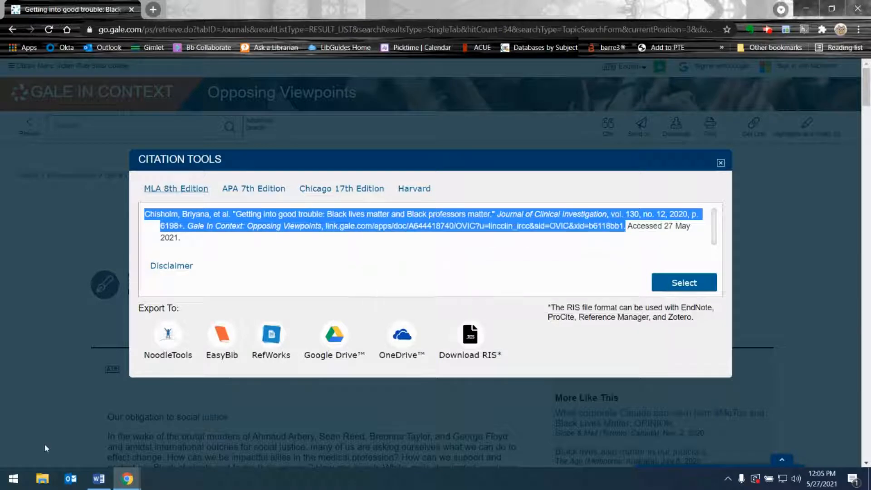
- Switch to the MLA Template document in Word and paste the copied citation as the first Works Cited entry
{"action": "left_click", "coordinate": [98, 482]}
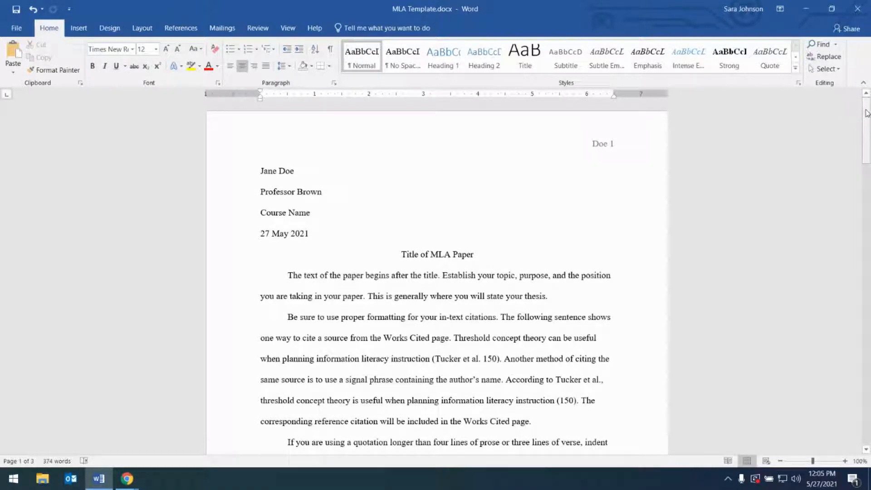
{"action": "left_click_drag", "start_coordinate": [867, 113], "coordinate": [855, 356]}
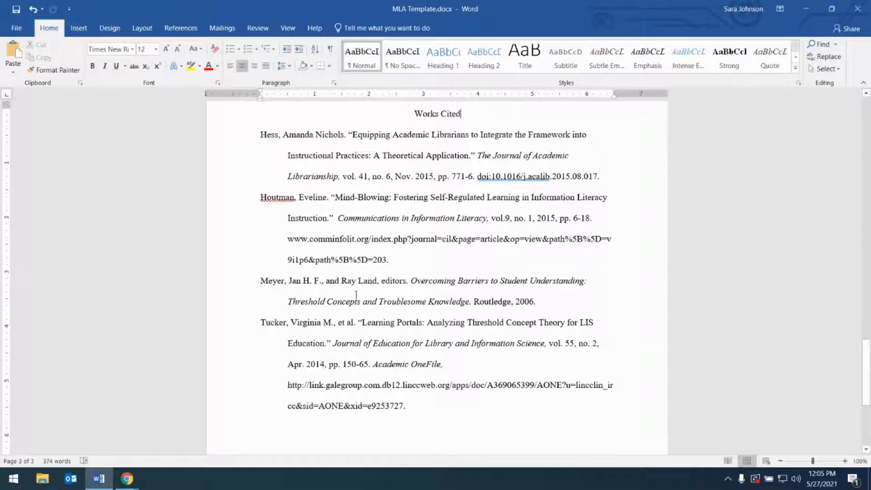
{"action": "left_click", "coordinate": [259, 134]}
{"action": "key", "text": "Return"}
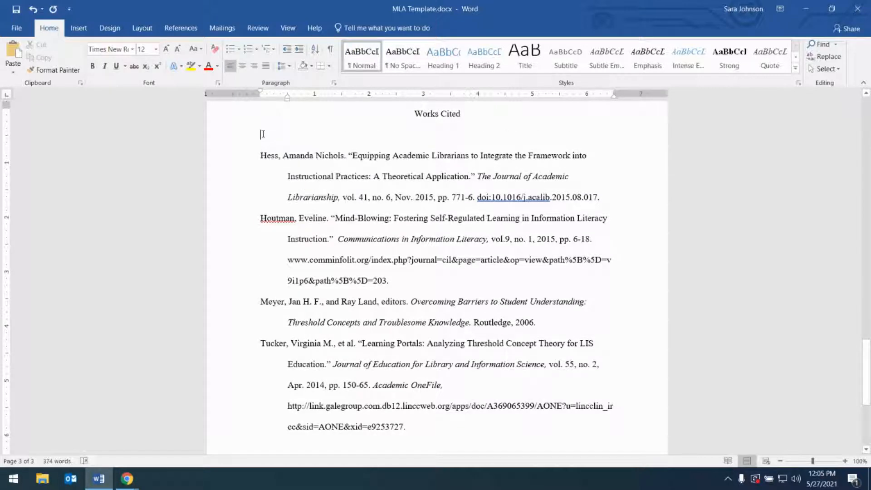
{"action": "right_click", "coordinate": [263, 135]}
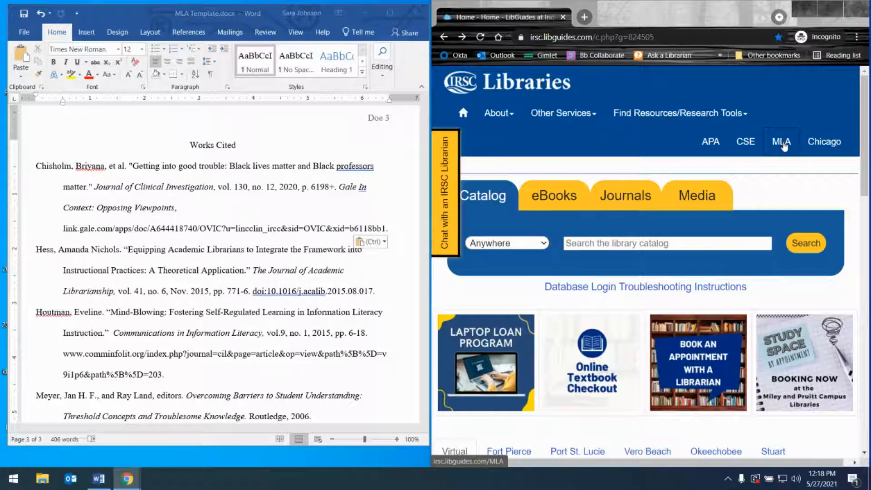
- In the browser, open the library's MLA style guide at its Works Cited examples for journal articles
{"action": "left_click", "coordinate": [784, 144]}
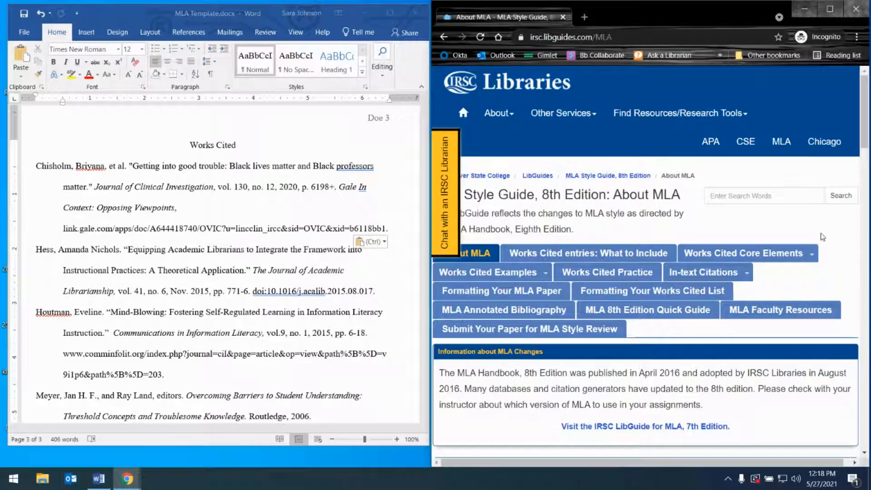
{"action": "left_click", "coordinate": [544, 273]}
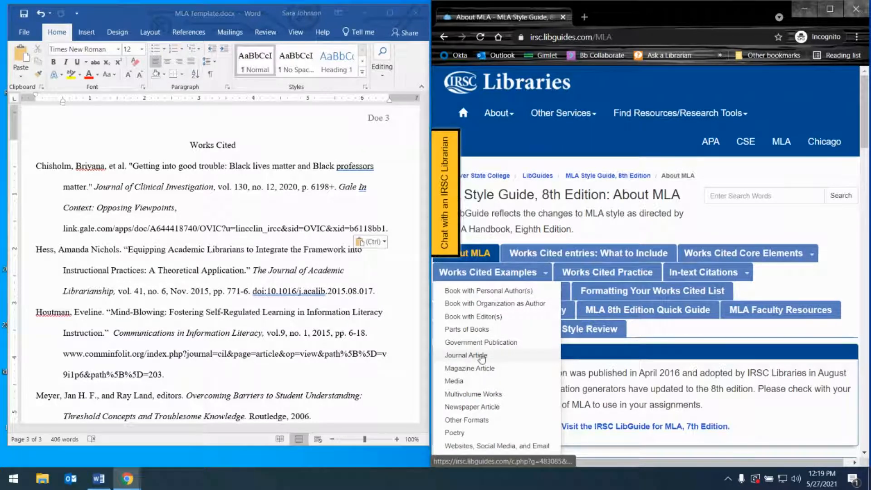
{"action": "left_click", "coordinate": [482, 357]}
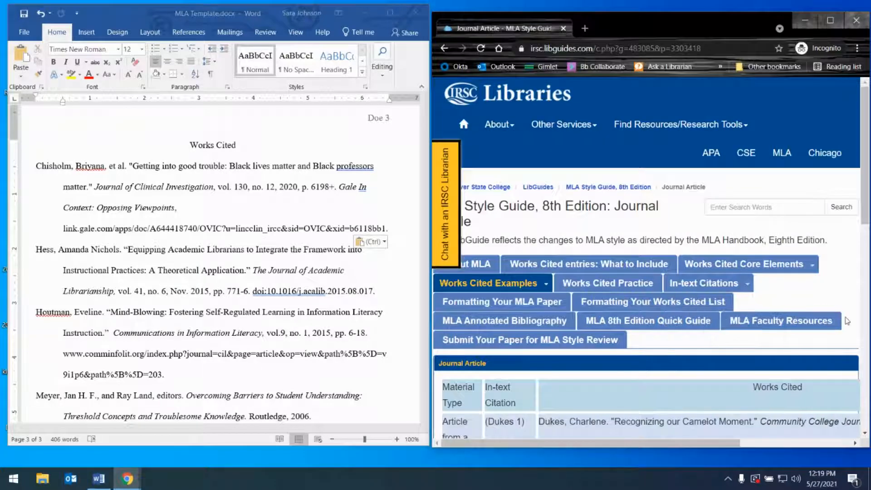
- Examine the journal article citation examples in the MLA guide and compare them with the pasted Works Cited entry
{"action": "scroll", "coordinate": [759, 298], "scroll_direction": "down", "scroll_amount": 3}
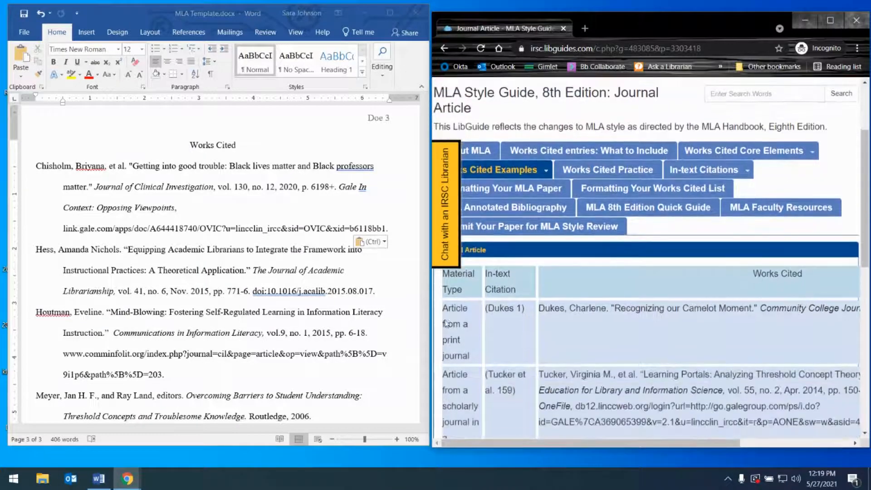
{"action": "scroll", "coordinate": [447, 323], "scroll_direction": "down", "scroll_amount": 3}
{"action": "scroll", "coordinate": [454, 336], "scroll_direction": "up", "scroll_amount": 3}
{"action": "scroll", "coordinate": [463, 343], "scroll_direction": "down", "scroll_amount": 1}
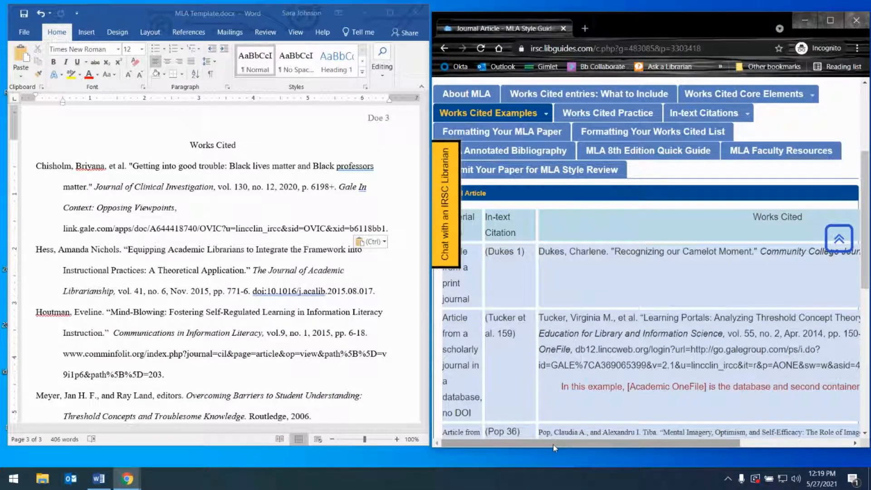
{"action": "left_click_drag", "start_coordinate": [553, 445], "coordinate": [627, 458]}
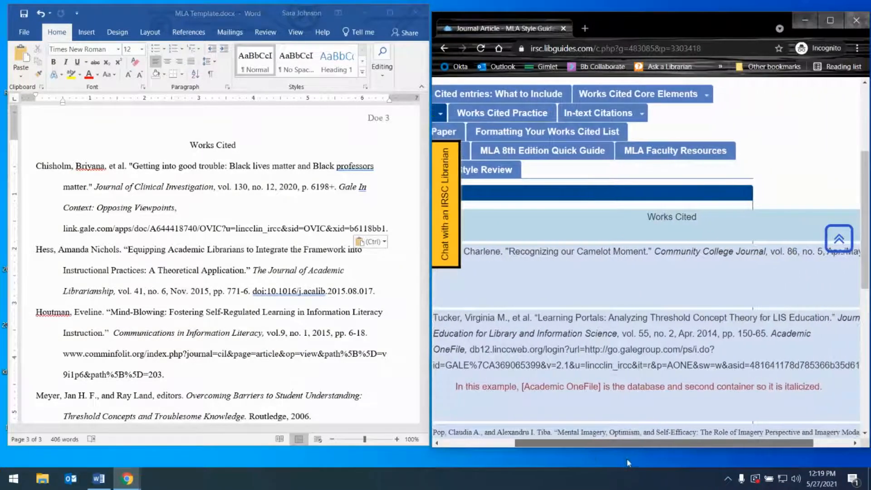
{"action": "left_click", "coordinate": [831, 20]}
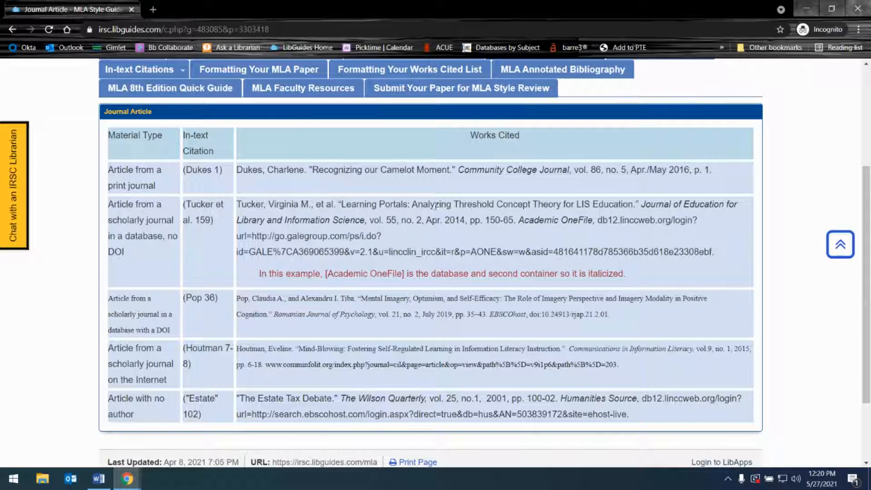
{"action": "left_click", "coordinate": [98, 479]}
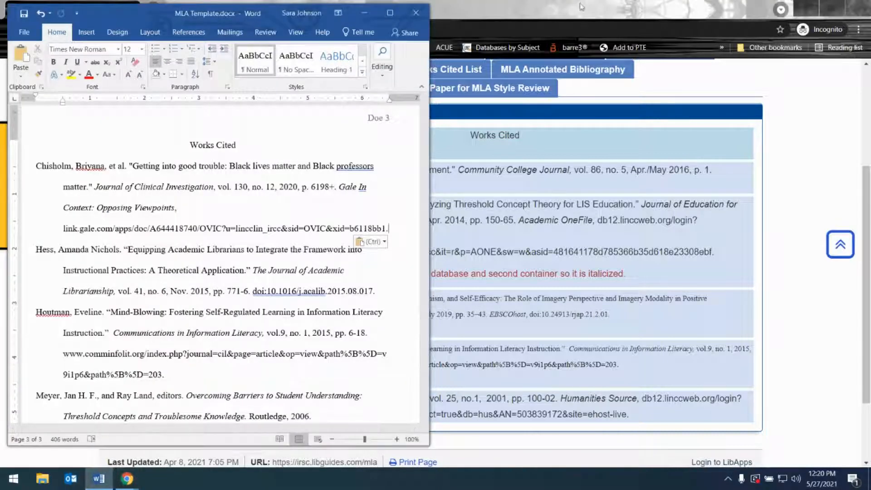
{"action": "left_click", "coordinate": [832, 7]}
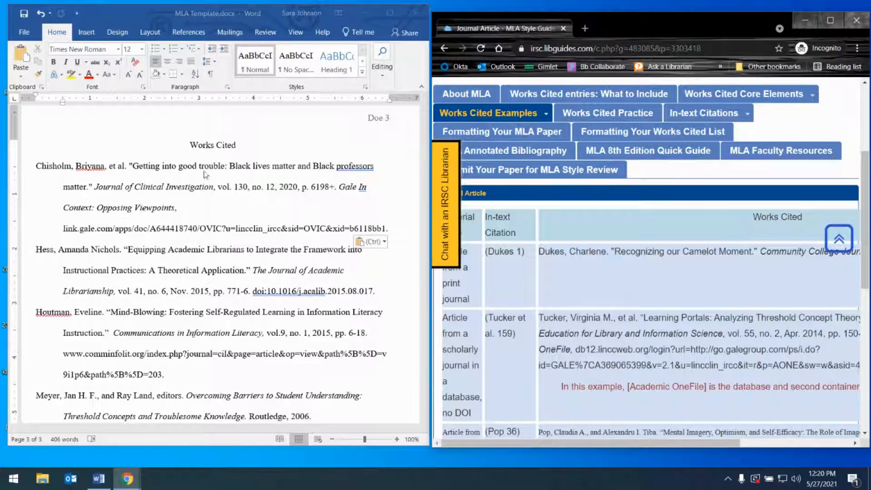
- Capitalize "Good" and "Trouble" in the article title of the first Works Cited entry
{"action": "left_click", "coordinate": [183, 171]}
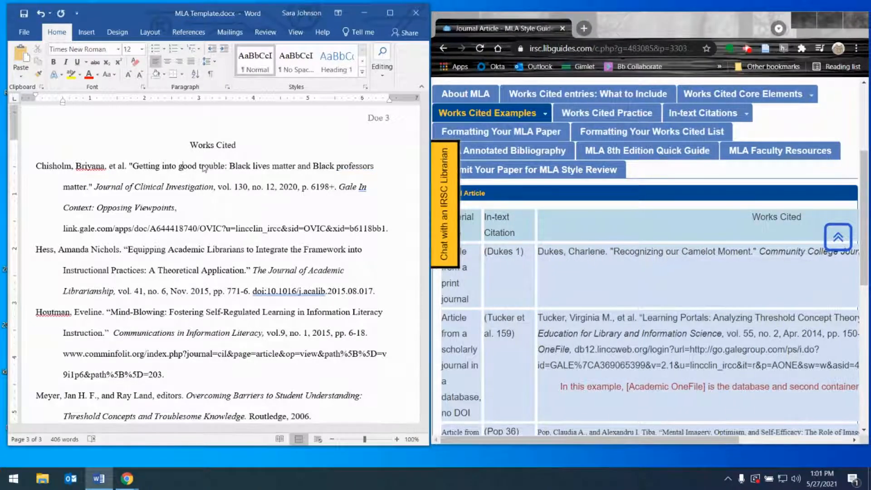
{"action": "key", "text": "Delete"}
{"action": "type", "text": "G"}
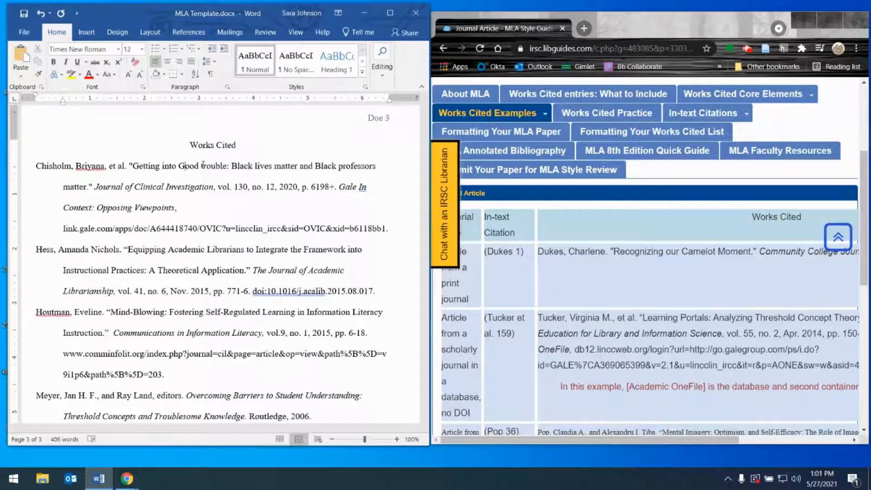
{"action": "key", "text": "Delete"}
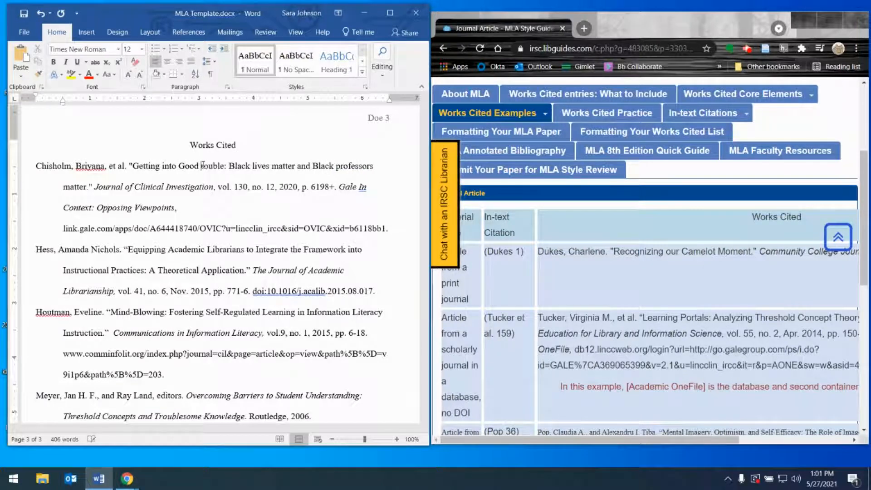
{"action": "type", "text": "T"}
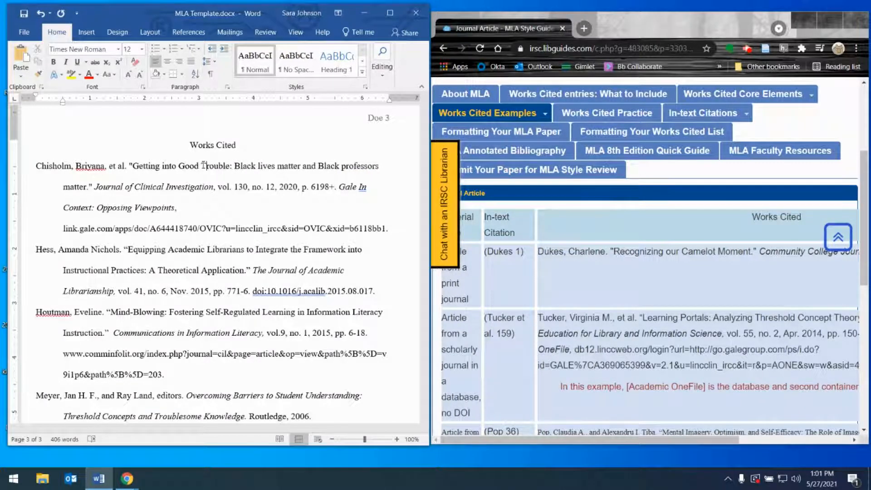
- Capitalize "Lives" and the first "Matter" in the article title of the first Works Cited entry
{"action": "key", "text": "Right"}
{"action": "key", "text": "Right"}
{"action": "key", "text": "Right"}
{"action": "key", "text": "Right"}
{"action": "key", "text": "Right"}
{"action": "key", "text": "Right"}
{"action": "key", "text": "Right"}
{"action": "key", "text": "Right"}
{"action": "key", "text": "Right"}
{"action": "key", "text": "Delete"}
{"action": "type", "text": "L"}
{"action": "key", "text": "Right"}
{"action": "key", "text": "Right"}
{"action": "key", "text": "Right"}
{"action": "key", "text": "Right"}
{"action": "key", "text": "Right"}
{"action": "key", "text": "Right"}
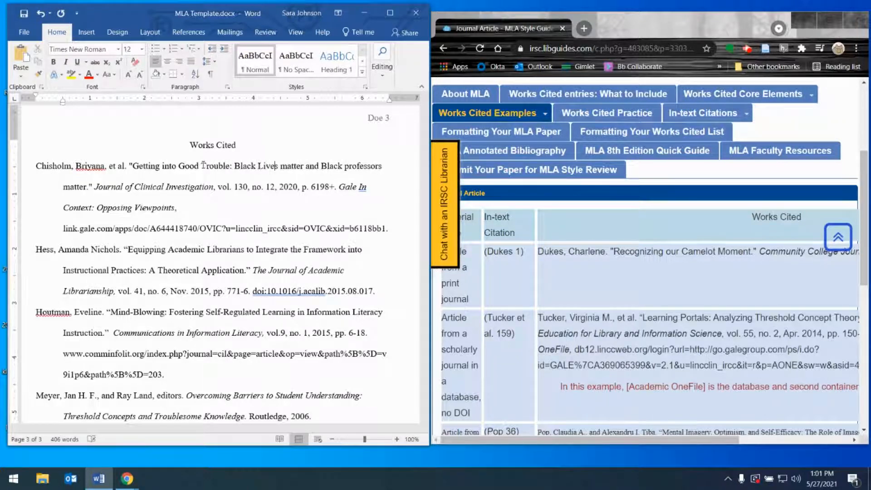
{"action": "key", "text": "BackSpace"}
{"action": "type", "text": "M"}
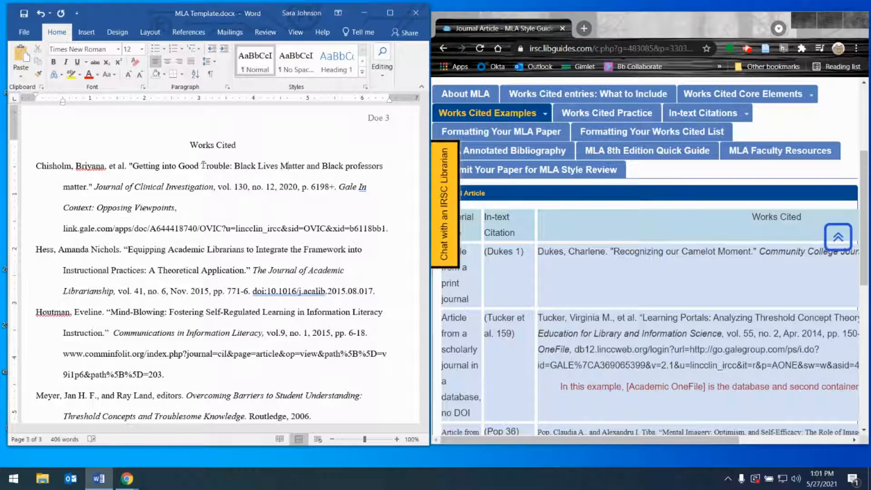
- Capitalize "Professors" and the final "Matter" in the article title of the first Works Cited entry
{"action": "key", "text": "Right"}
{"action": "key", "text": "Right"}
{"action": "key", "text": "Right"}
{"action": "key", "text": "Right"}
{"action": "key", "text": "Right"}
{"action": "key", "text": "Right"}
{"action": "key", "text": "Right"}
{"action": "key", "text": "Right"}
{"action": "key", "text": "Right"}
{"action": "key", "text": "Right"}
{"action": "key", "text": "Right"}
{"action": "key", "text": "Right"}
{"action": "key", "text": "Right"}
{"action": "key", "text": "Right"}
{"action": "key", "text": "Right"}
{"action": "key", "text": "Right"}
{"action": "key", "text": "Right"}
{"action": "key", "text": "BackSpace"}
{"action": "type", "text": "P"}
{"action": "left_click", "coordinate": [71, 187]}
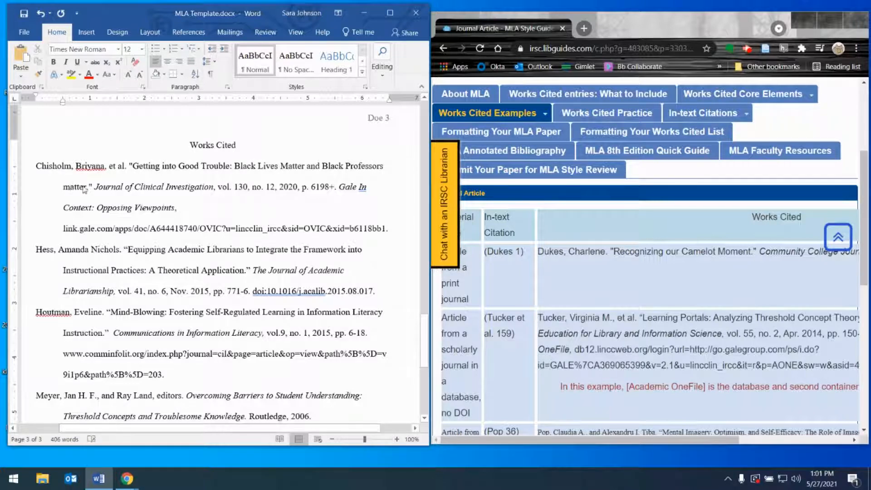
{"action": "key", "text": "BackSpace"}
{"action": "type", "text": "M"}
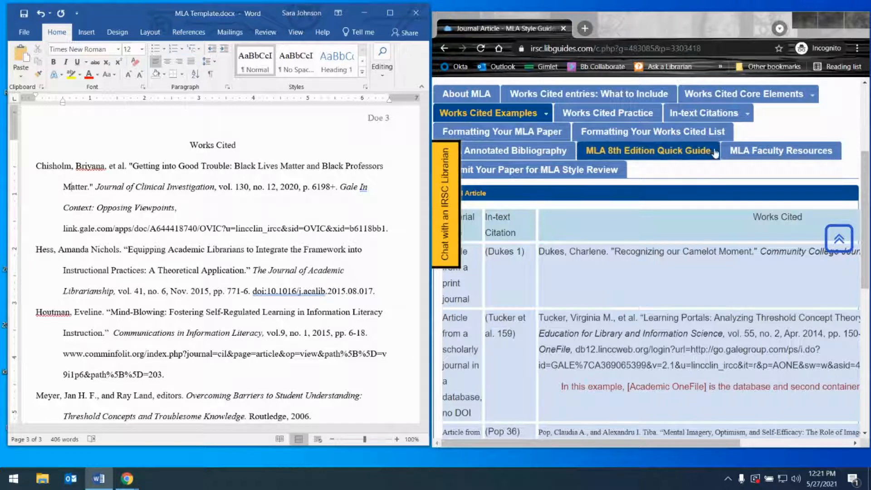
{"action": "scroll", "coordinate": [658, 152], "scroll_direction": "up", "scroll_amount": 4}
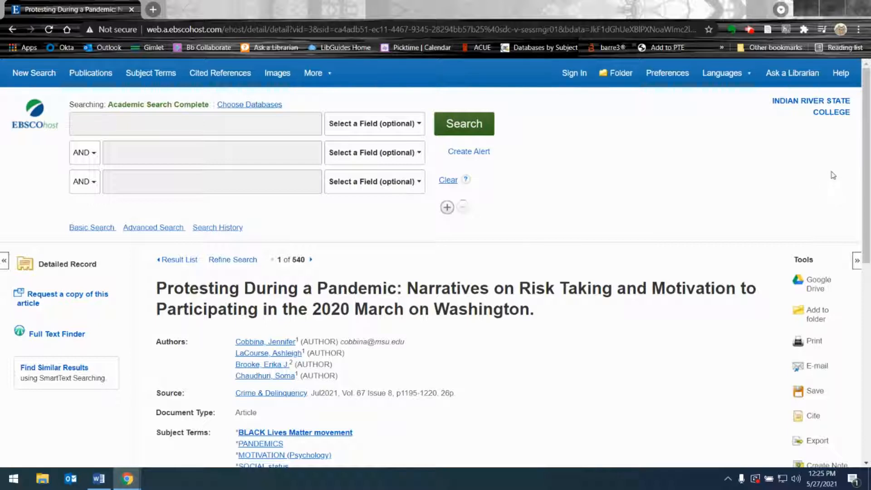
- Open the citation formats for the EBSCOhost article "Protesting During a Pandemic" and select its APA 7th Edition reference
{"action": "scroll", "coordinate": [833, 176], "scroll_direction": "down", "scroll_amount": 2}
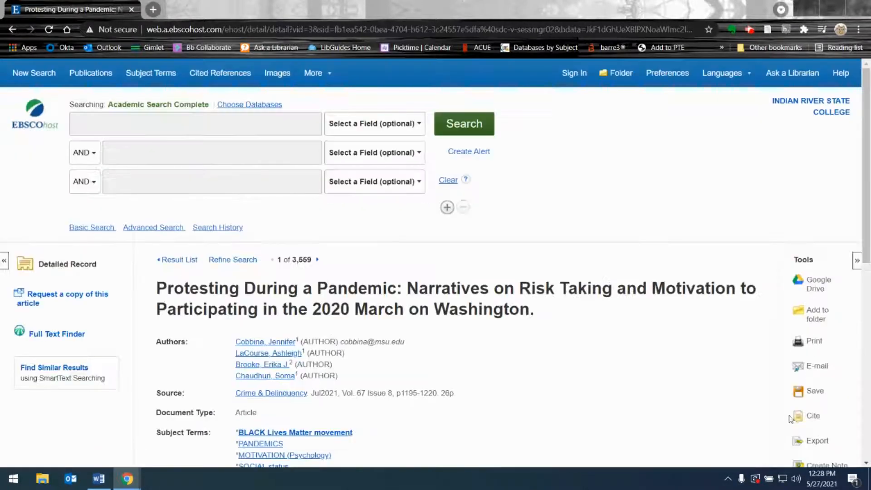
{"action": "left_click", "coordinate": [815, 416]}
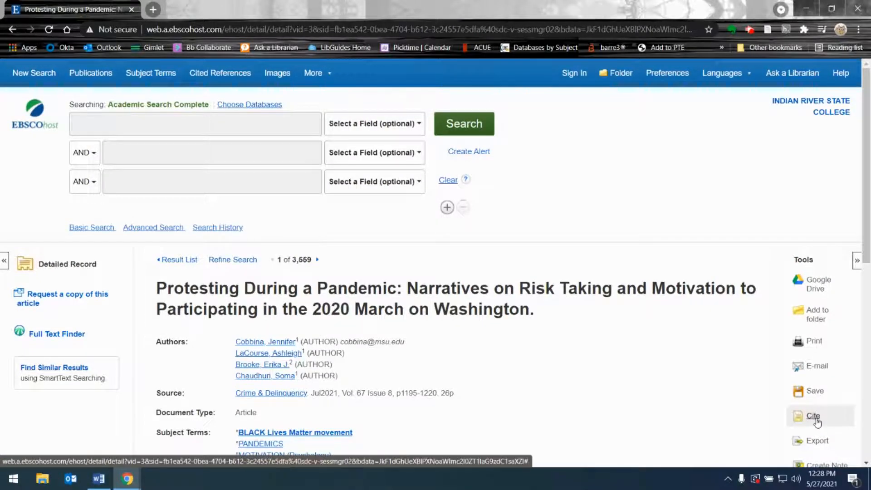
{"action": "scroll", "coordinate": [701, 381], "scroll_direction": "down", "scroll_amount": 4}
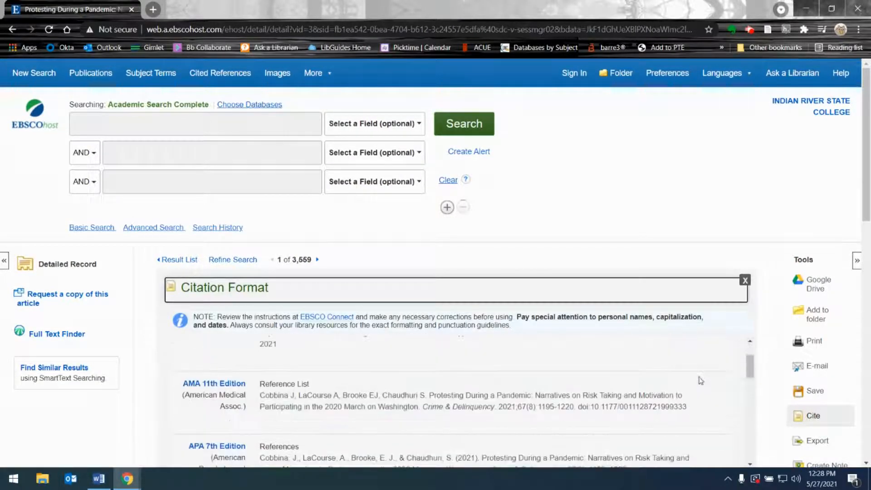
{"action": "scroll", "coordinate": [698, 383], "scroll_direction": "down", "scroll_amount": 3}
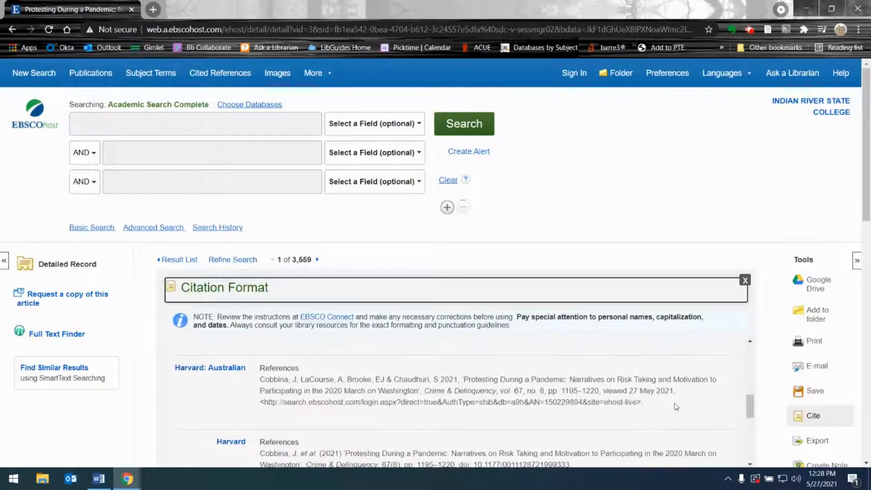
{"action": "scroll", "coordinate": [661, 411], "scroll_direction": "up", "scroll_amount": 1}
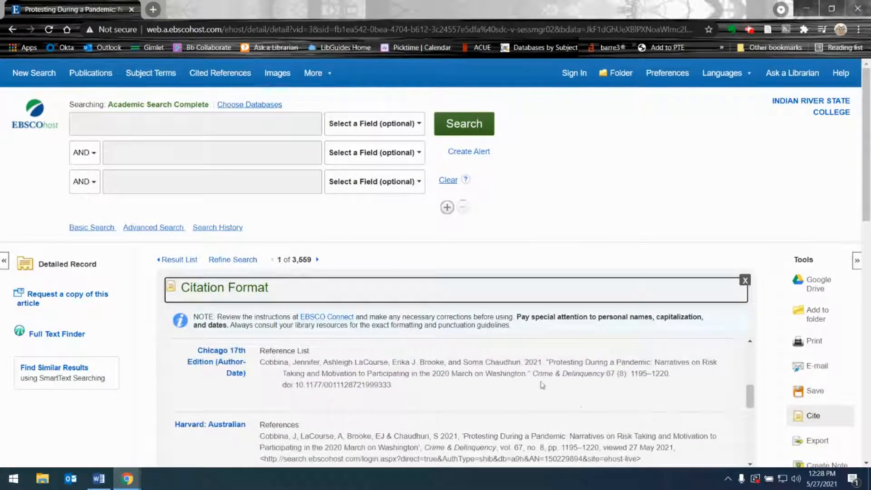
{"action": "scroll", "coordinate": [498, 410], "scroll_direction": "up", "scroll_amount": 2}
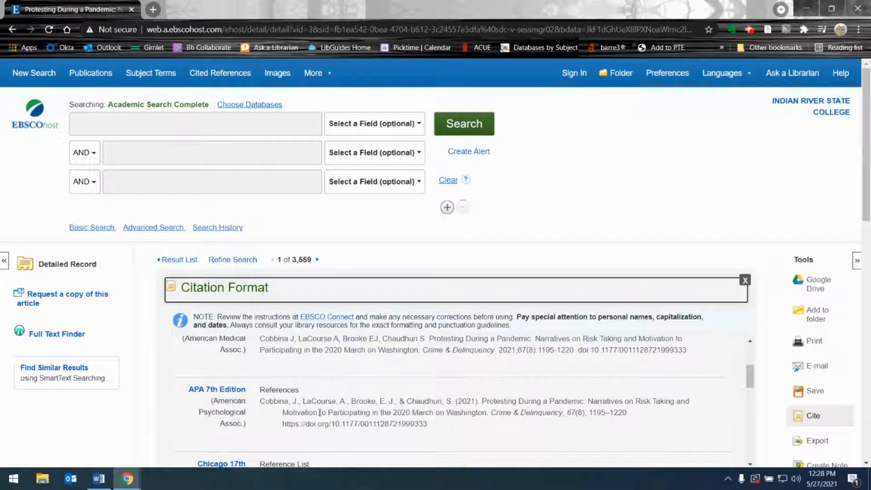
{"action": "left_click_drag", "start_coordinate": [262, 401], "coordinate": [471, 437]}
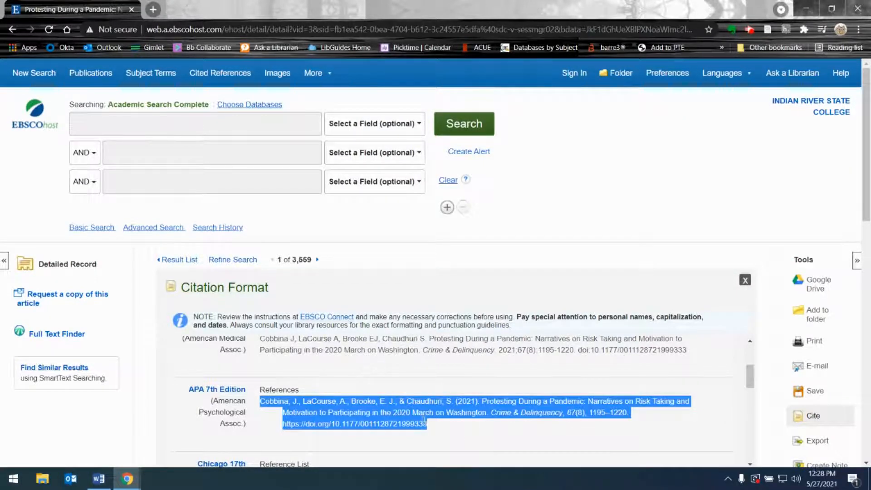